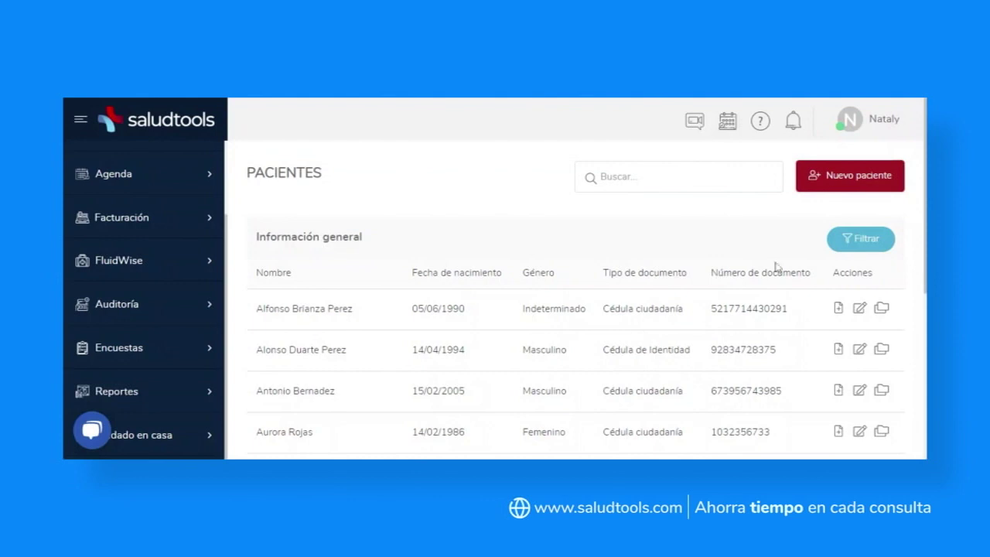
Open the site opening hours management (Gestionar Horarios Apertura Sede) in the agenda configuration.
left_click(872, 135)
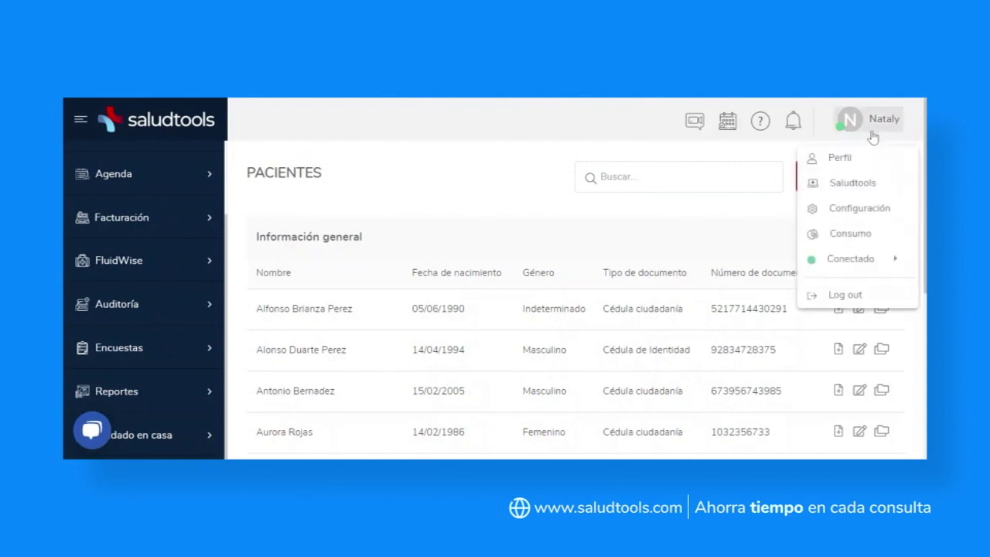
left_click(875, 208)
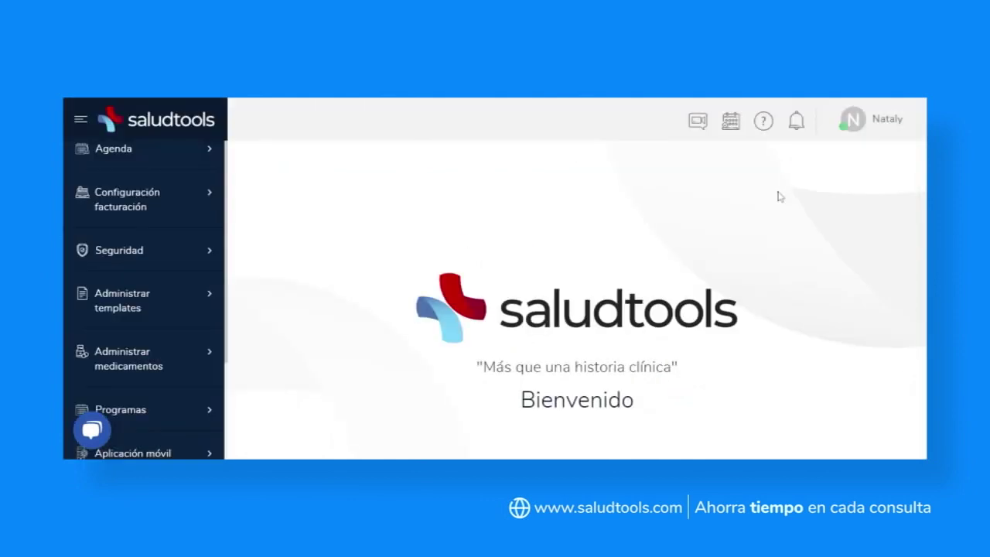
left_click(201, 157)
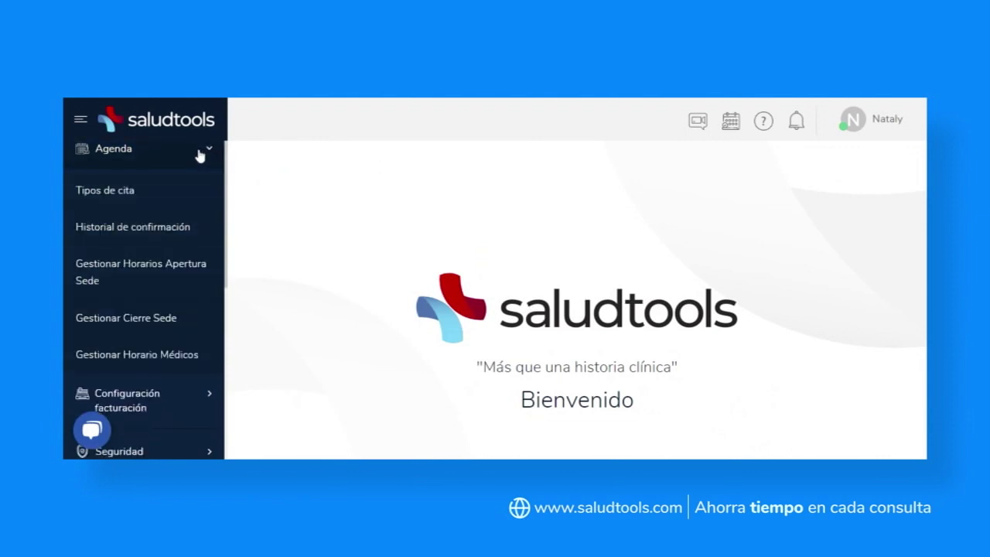
left_click(168, 269)
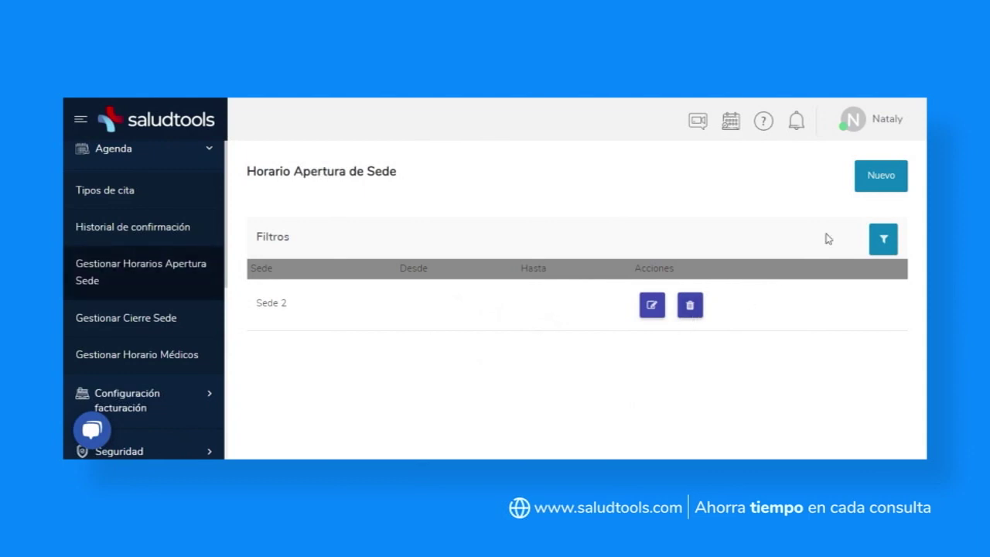
Create a new opening schedule for Sede 1 with both the start and end dates set to Siempre.
left_click(879, 187)
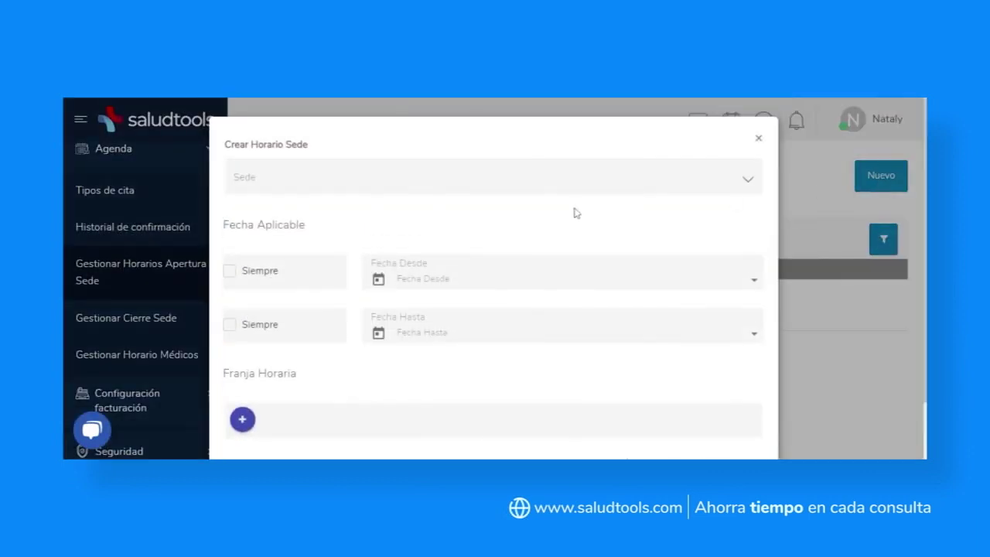
left_click(481, 190)
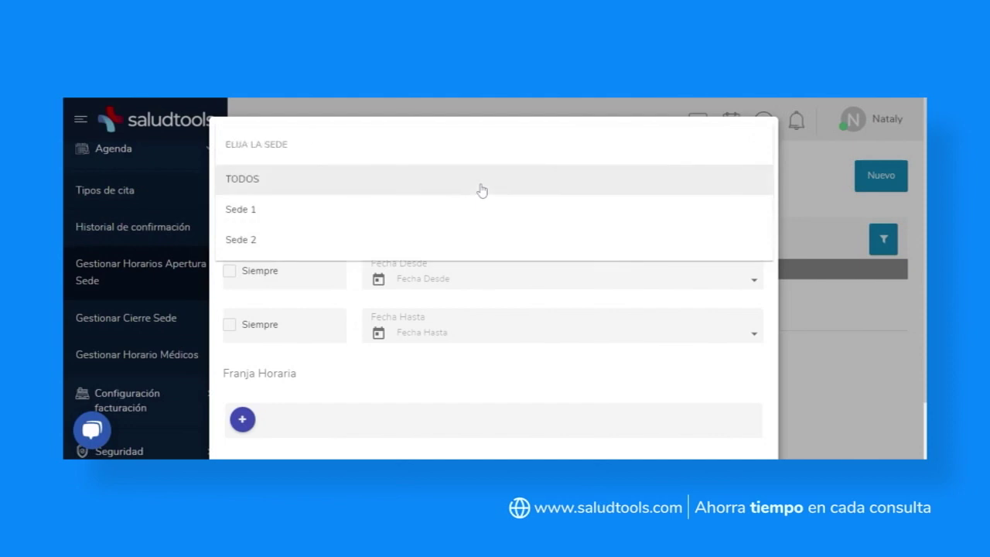
left_click(419, 211)
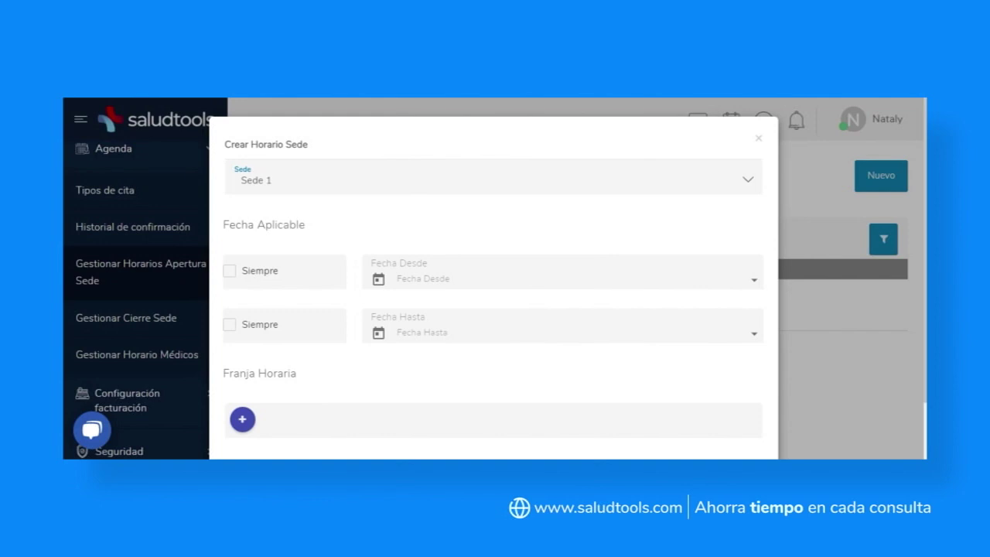
left_click(229, 270)
left_click(229, 327)
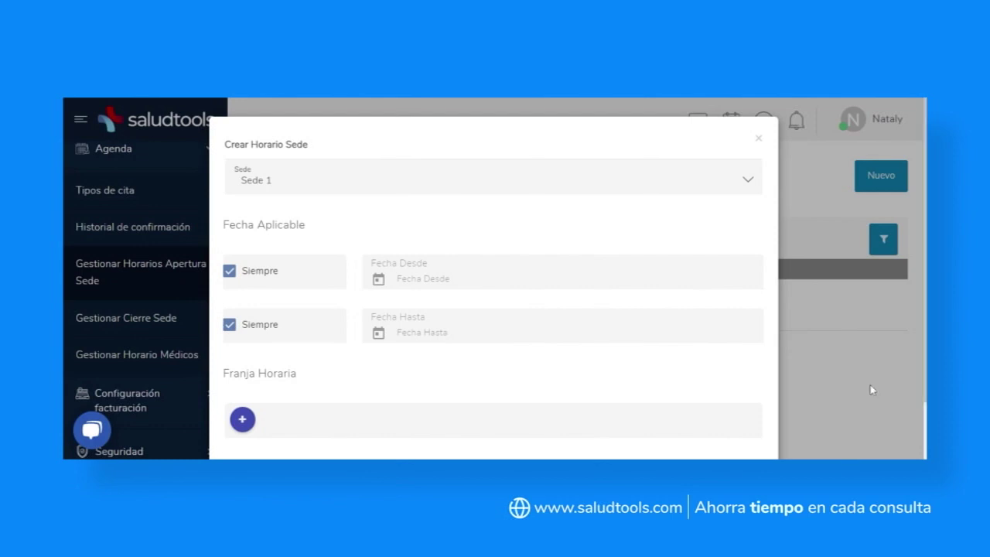
Add a time slot for Lunes from 07:00 a. m. to 08:00 p. m. to the site schedule.
scroll(494, 278, "down", 1)
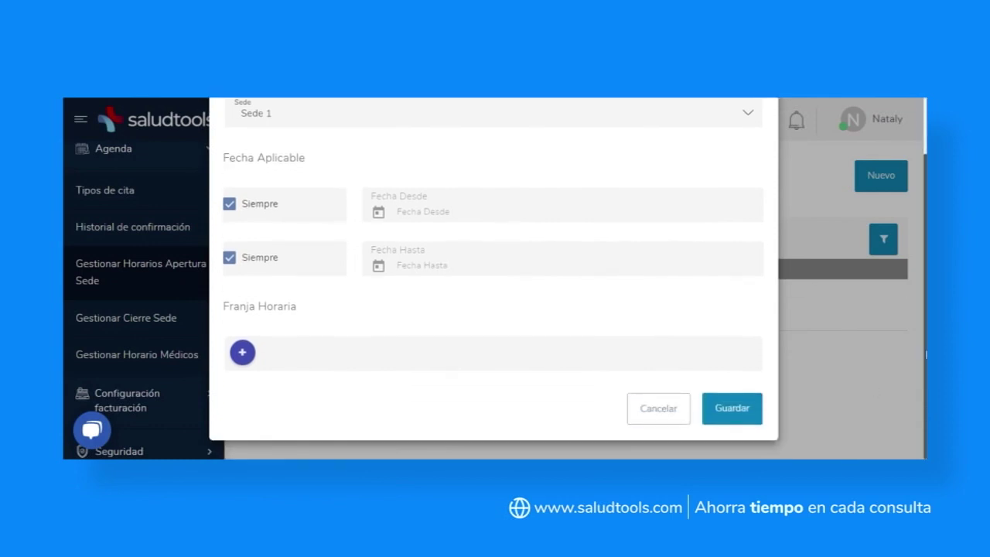
left_click(242, 352)
left_click(273, 362)
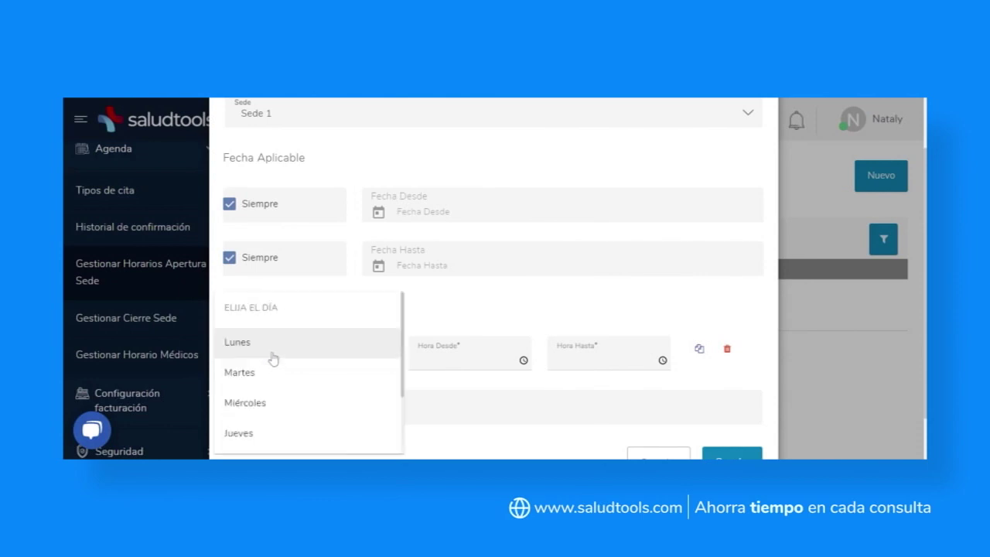
left_click(274, 353)
left_click(435, 373)
type("0")
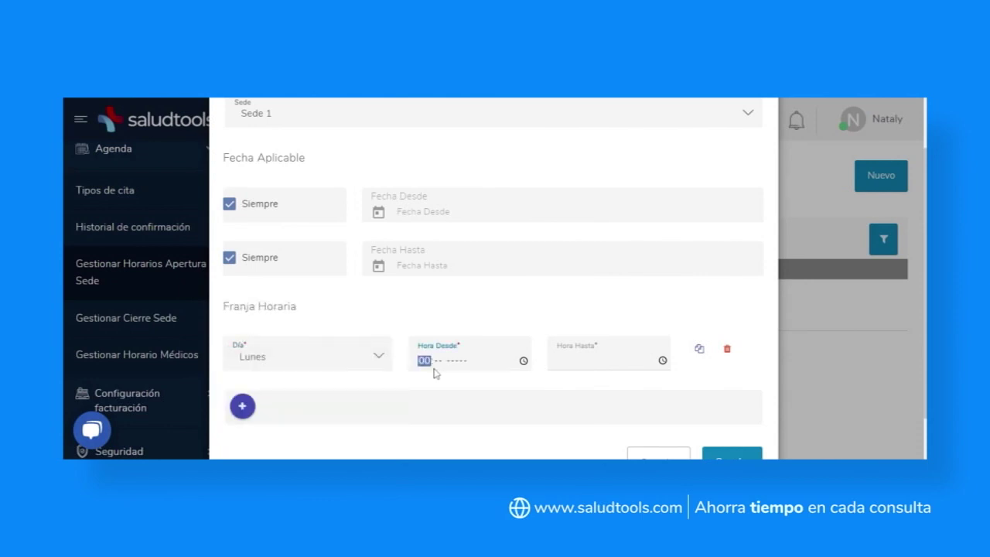
type("7:00 ")
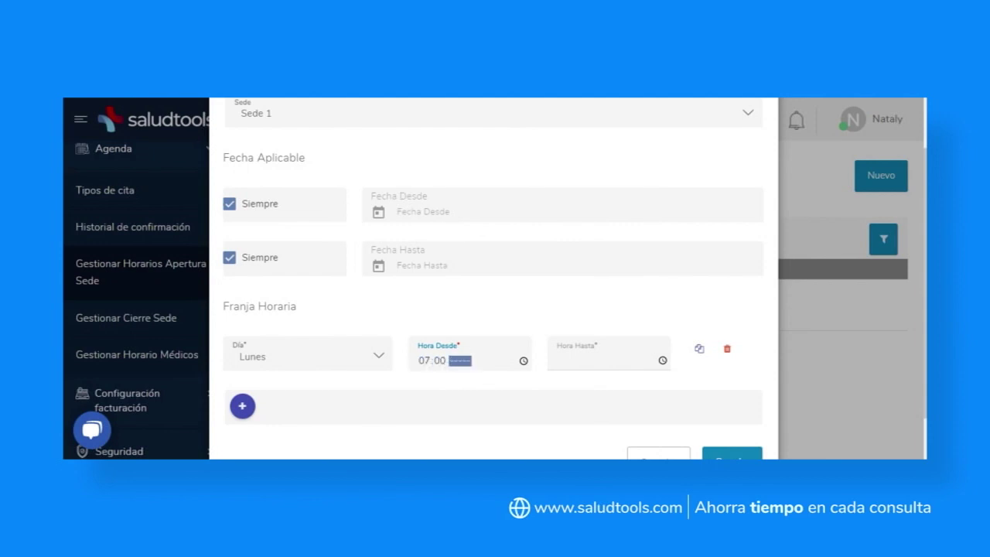
type("a. m.")
left_click(560, 361)
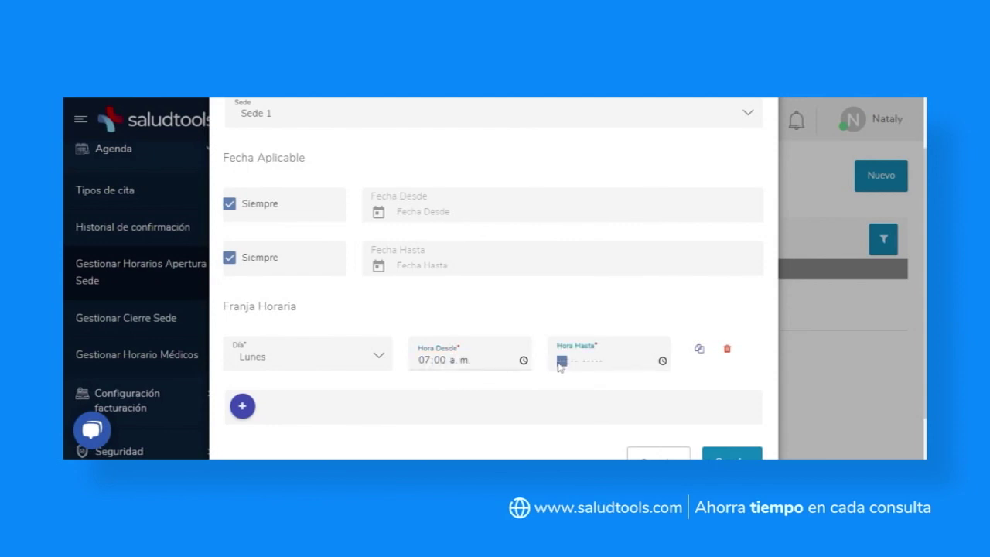
type("8:00 ")
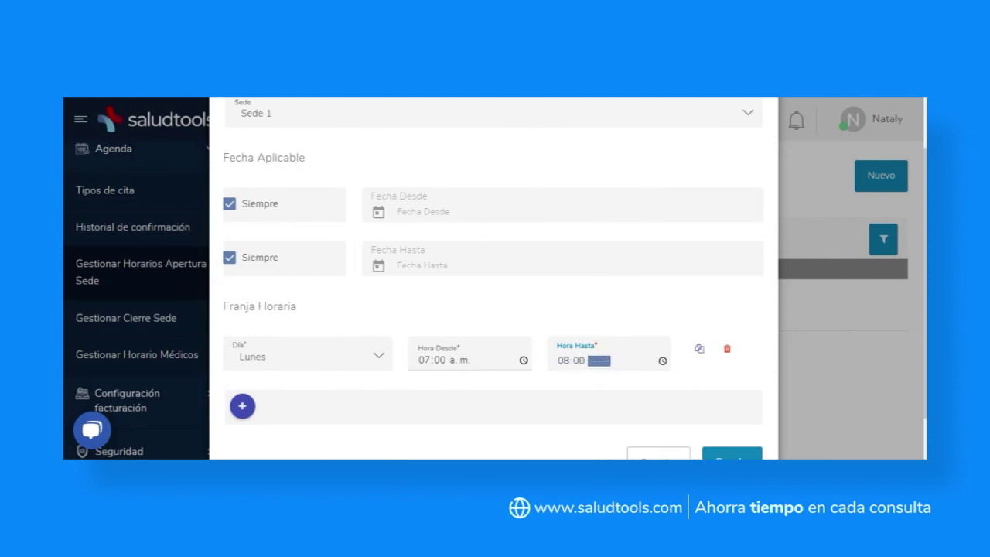
type("p. m.")
Duplicate the Lunes time slot successively to cover Martes, Miércoles, Jueves and Viernes.
scroll(494, 270, "down", 2)
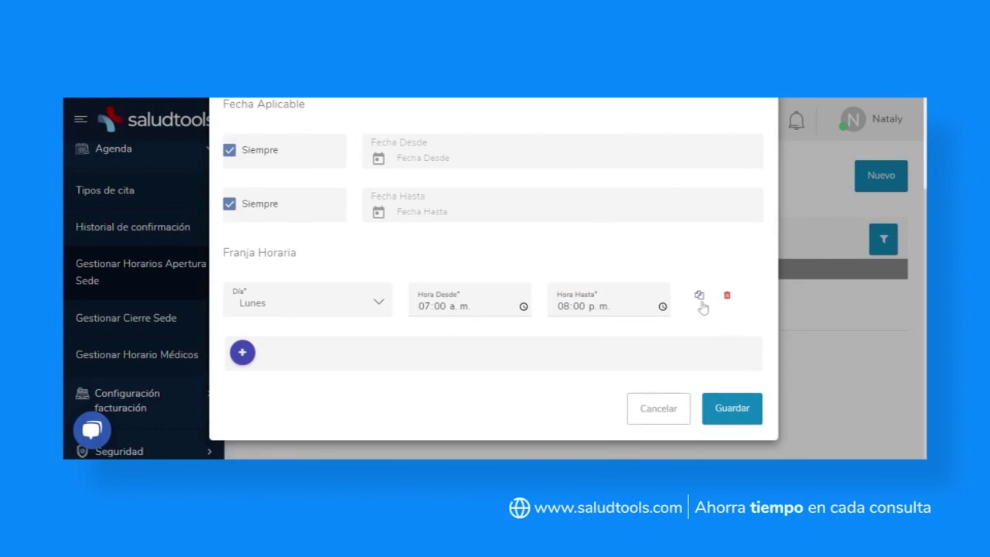
left_click(700, 298)
left_click(700, 348)
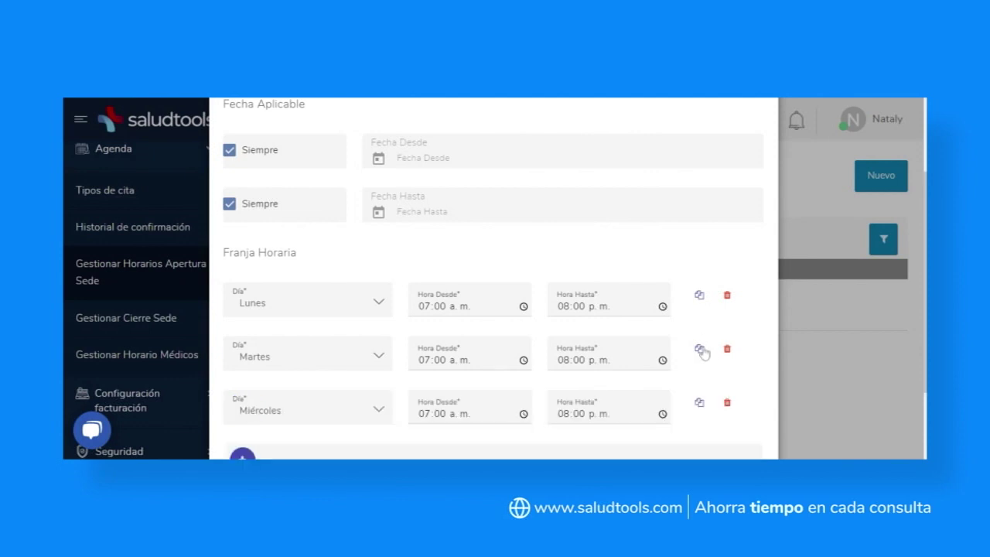
scroll(721, 333, "down", 4)
left_click(699, 298)
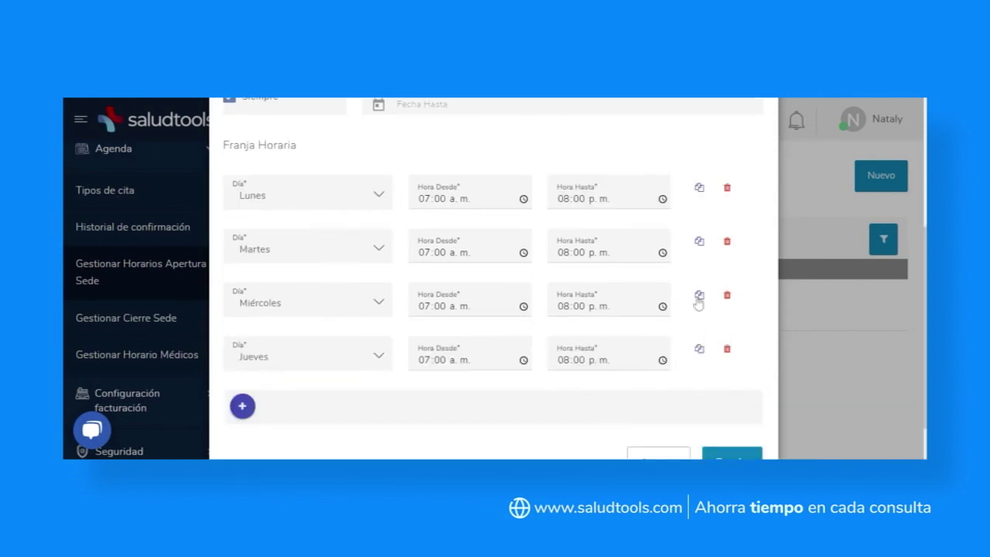
left_click(700, 349)
Add a Sábado time slot from 07:00 a. m. to 12:00 p. m. and save the site schedule.
scroll(696, 348, "down", 3)
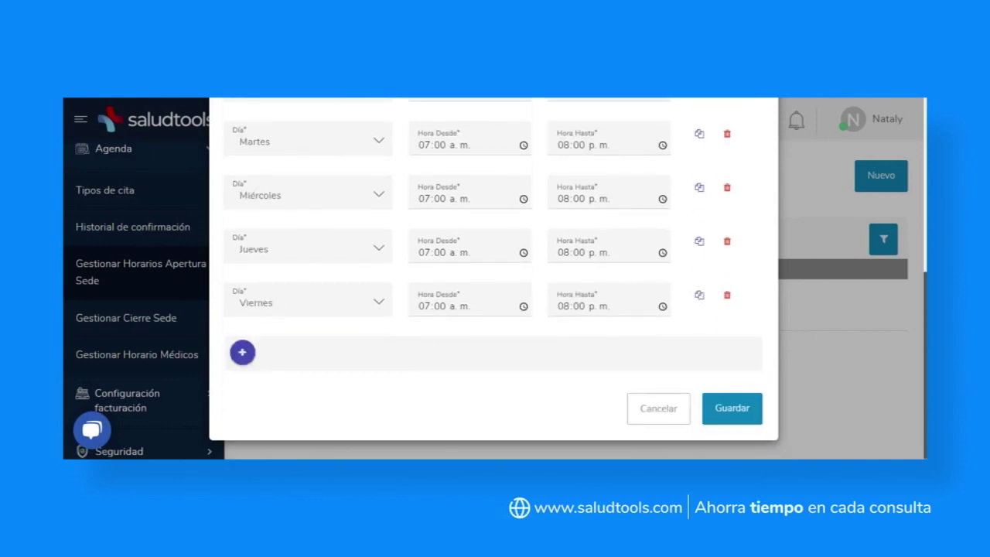
left_click(241, 357)
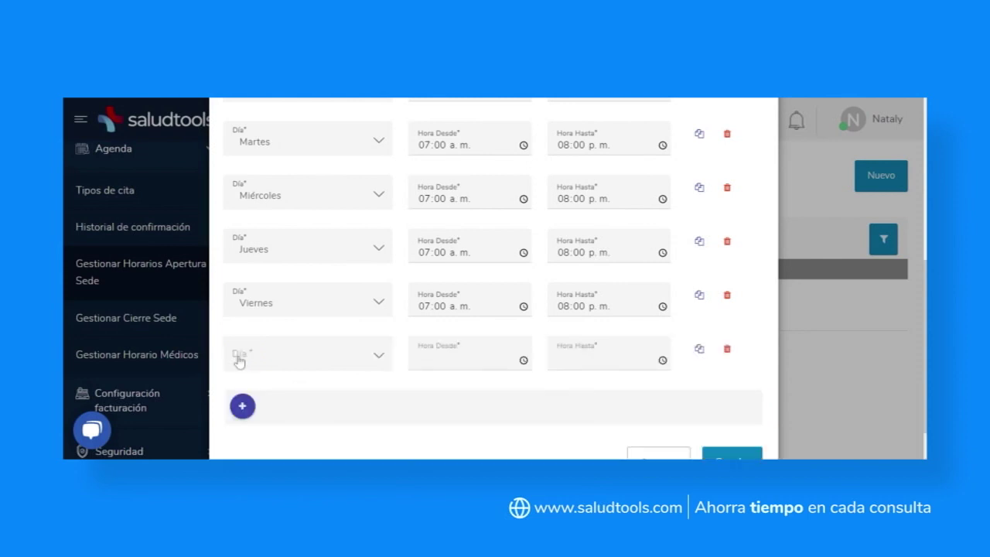
left_click(300, 356)
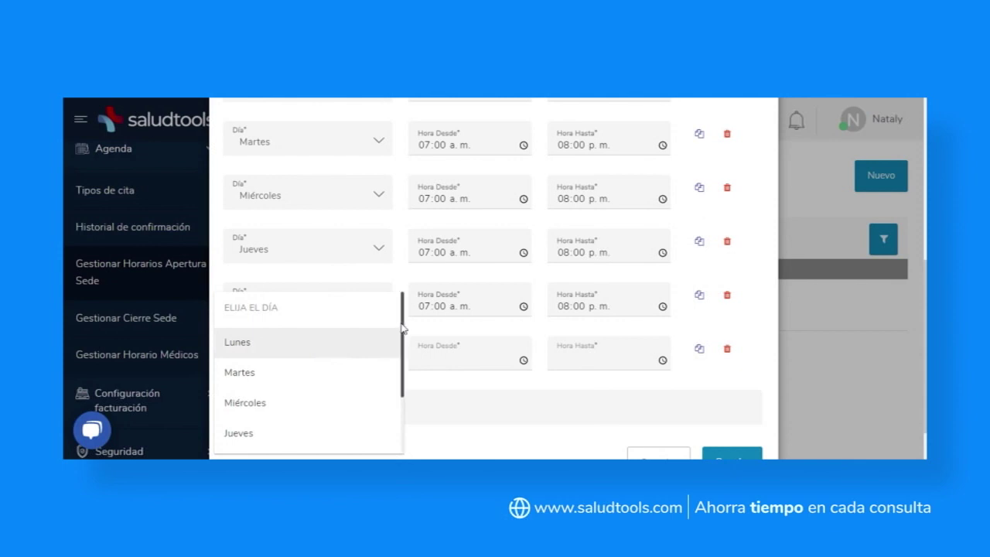
scroll(401, 364, "down", 2)
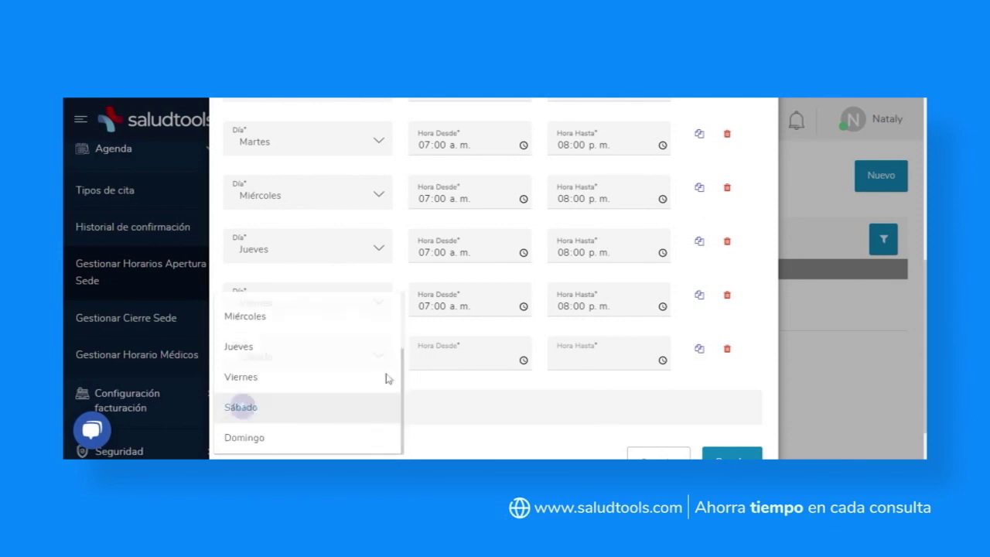
left_click(279, 416)
left_click(439, 367)
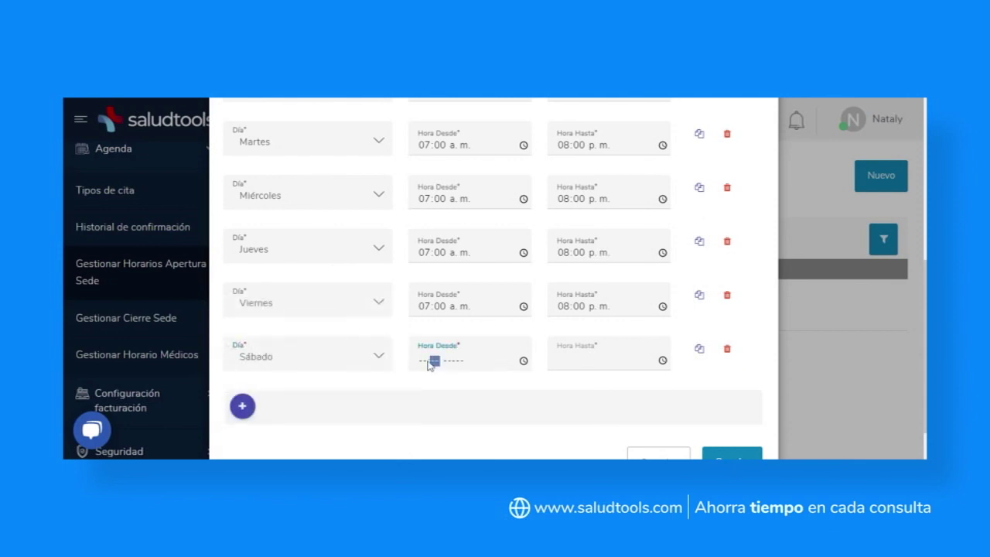
left_click(424, 362)
type("0700")
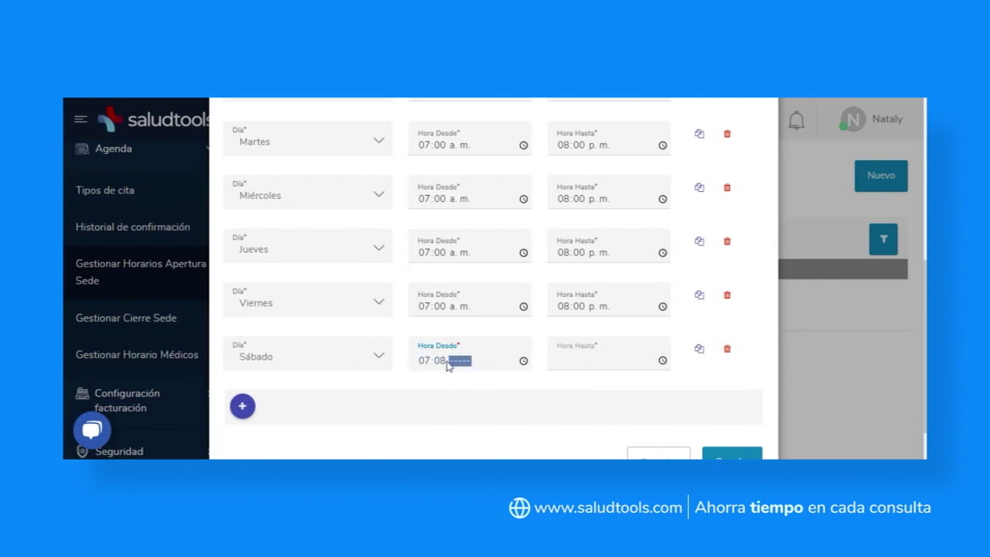
left_click(439, 364)
type("00 a")
left_click(560, 359)
type("12:00 p")
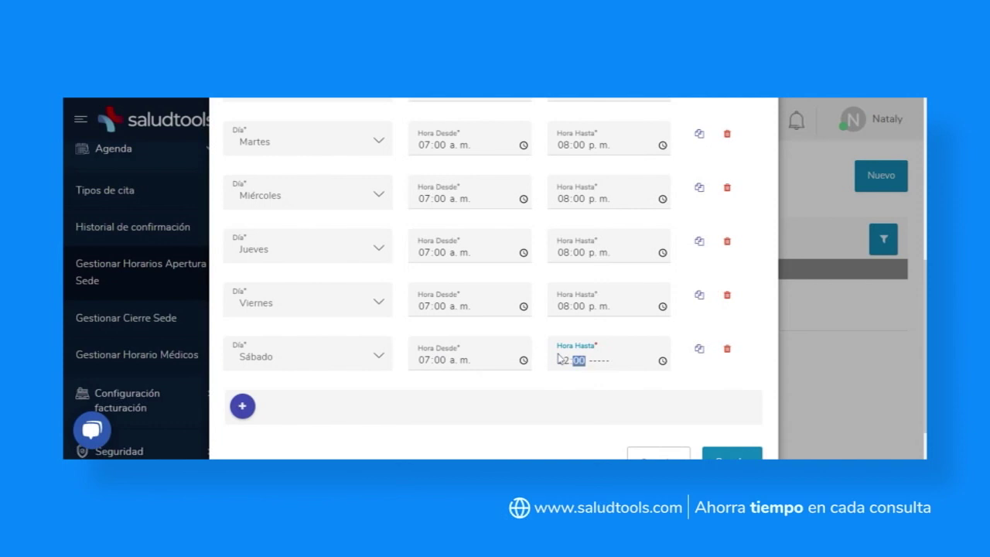
scroll(779, 347, "down", 2)
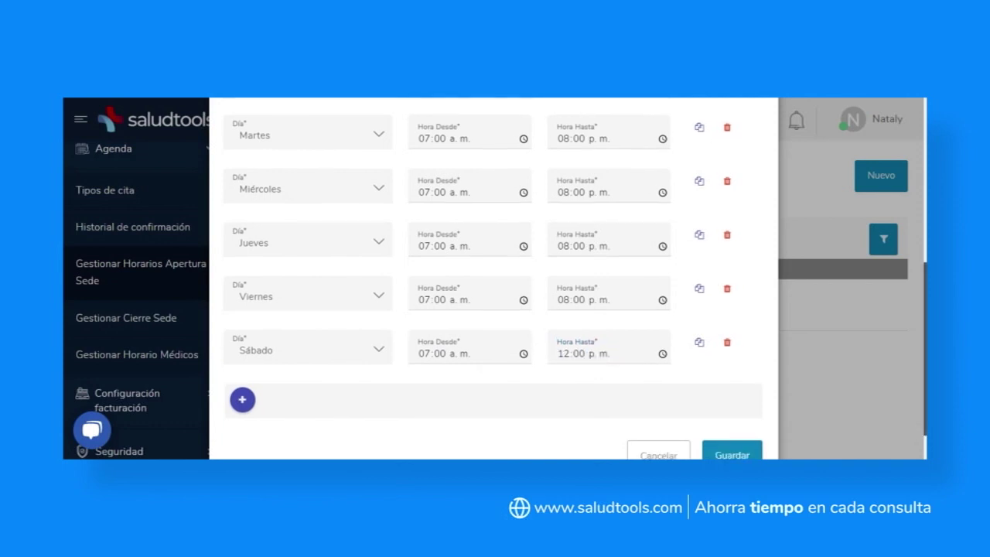
left_click(722, 414)
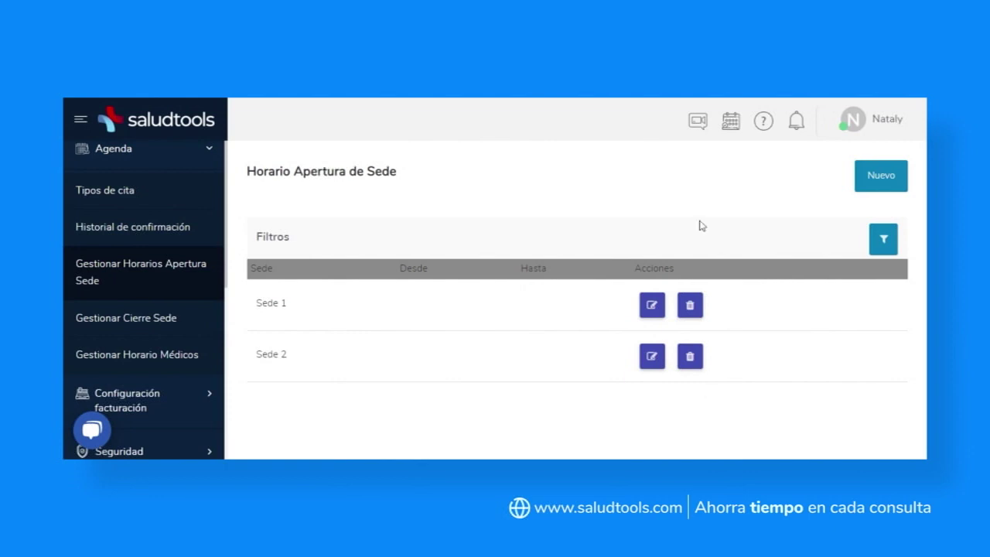
Open the agenda management of the third user listed under Gestionar Horario Médicos.
scroll(228, 240, "down", 1)
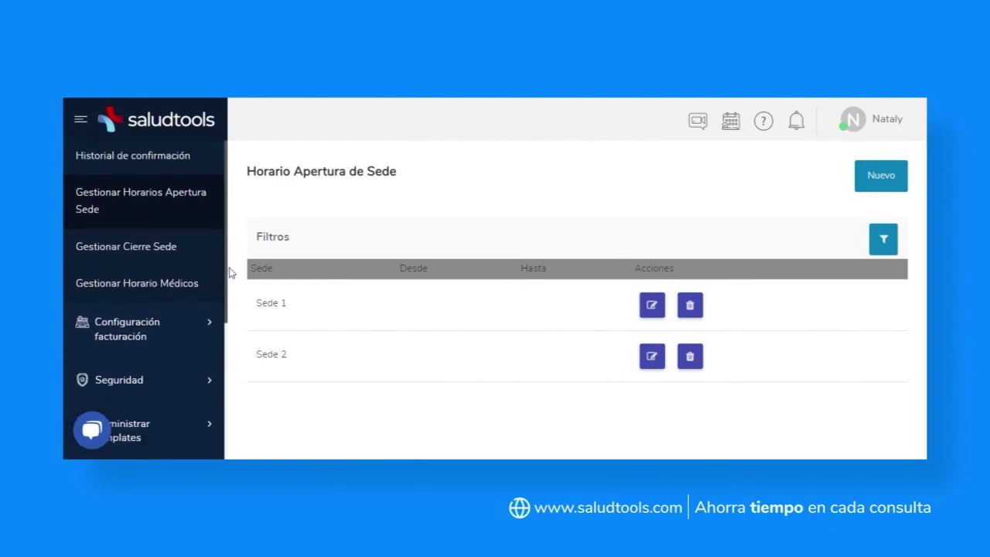
left_click(194, 285)
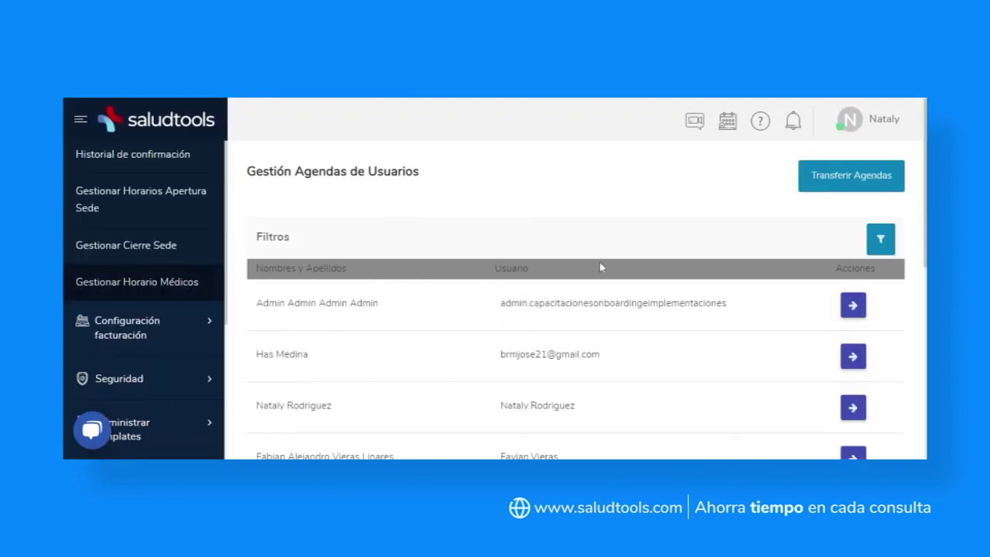
scroll(603, 267, "down", 2)
scroll(588, 302, "down", 1)
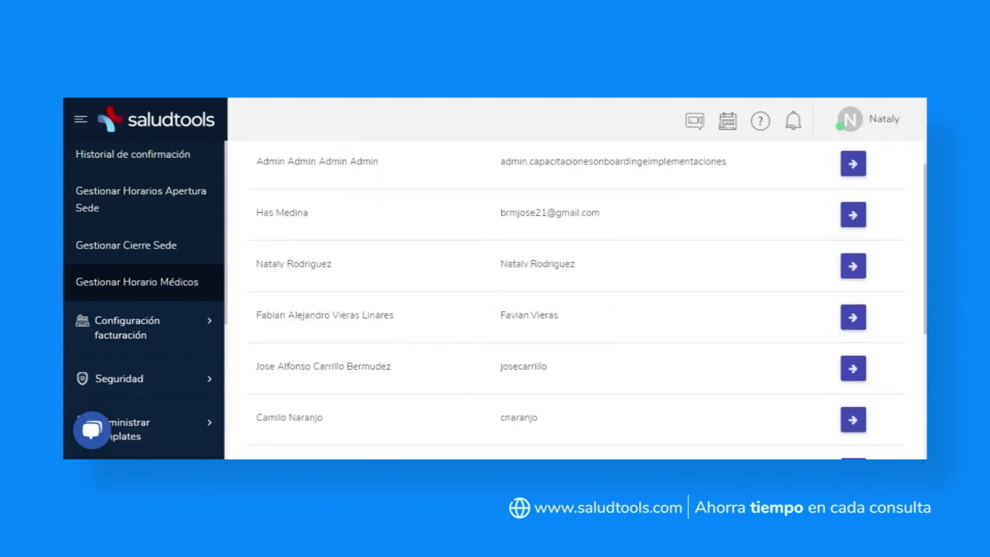
left_click_drag(256, 263, 600, 267)
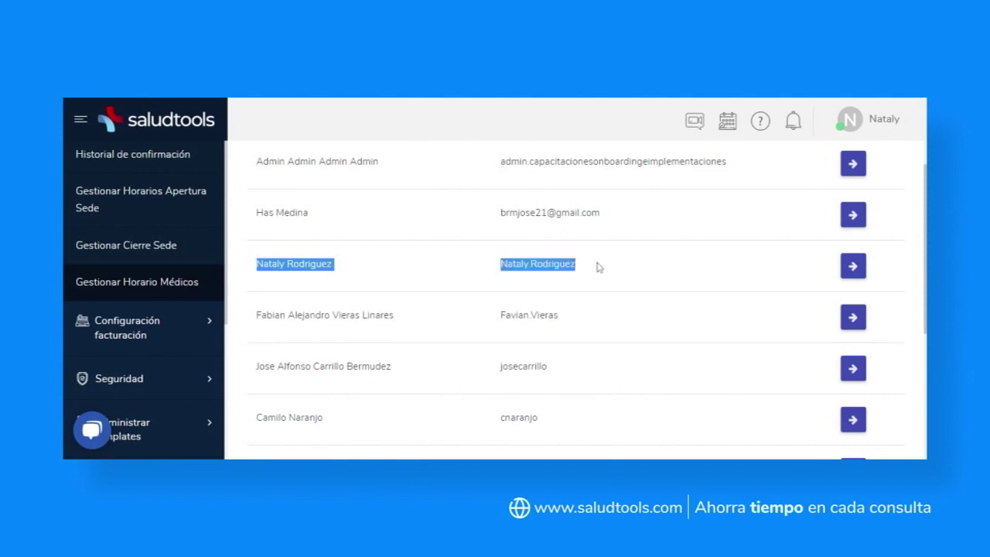
left_click(846, 267)
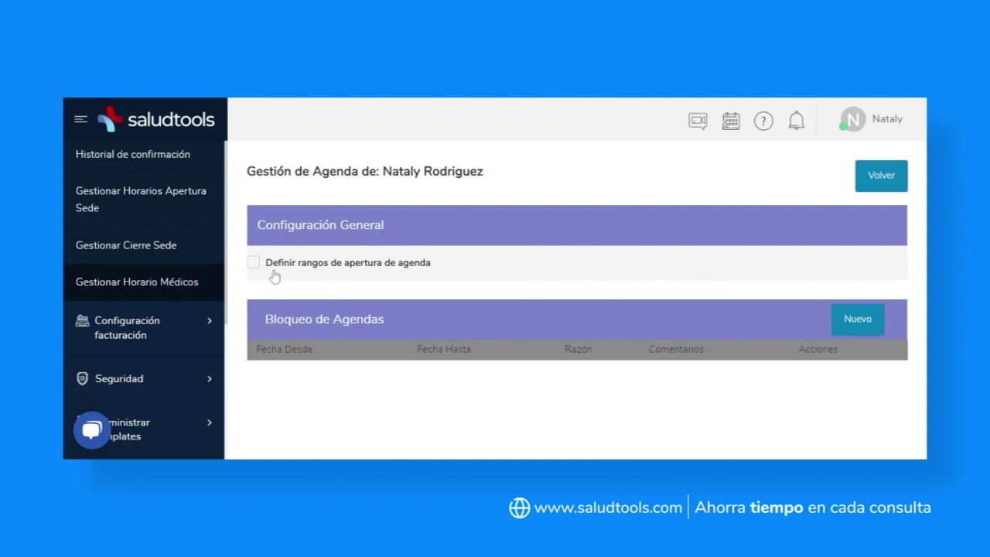
Enable the definition of agenda opening ranges for this user and start a new rule under Reglas de Apertura.
left_click(253, 264)
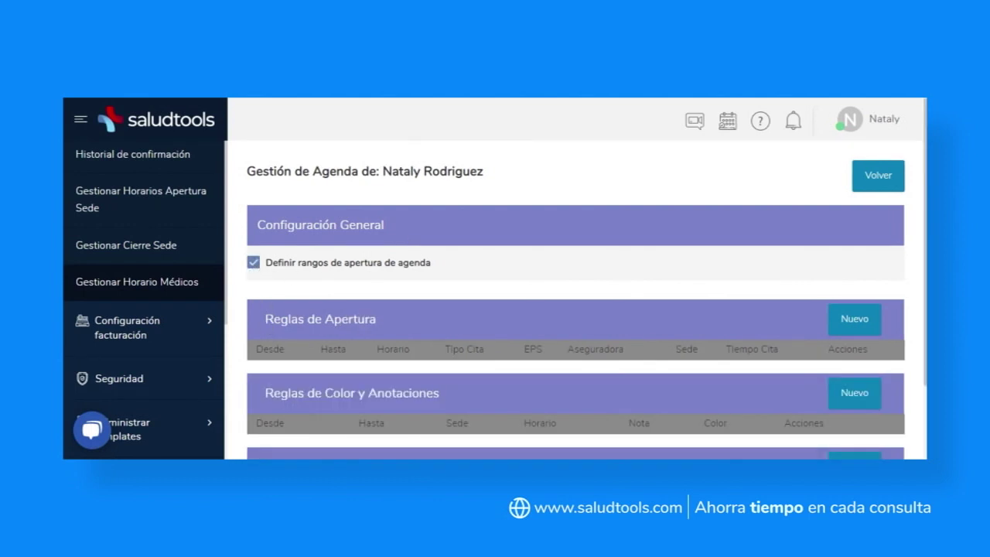
left_click_drag(266, 320, 389, 320)
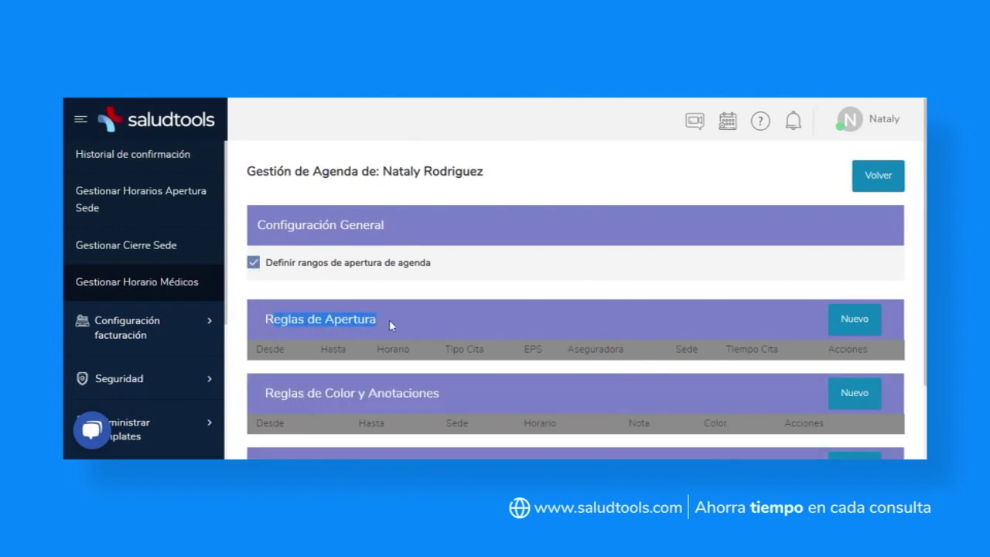
left_click(869, 323)
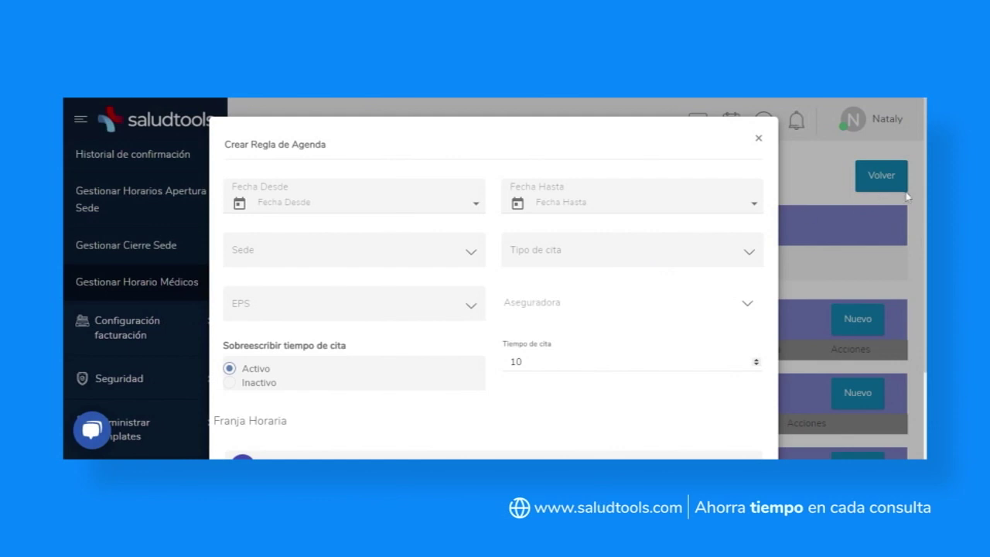
scroll(493, 286, "down", 1)
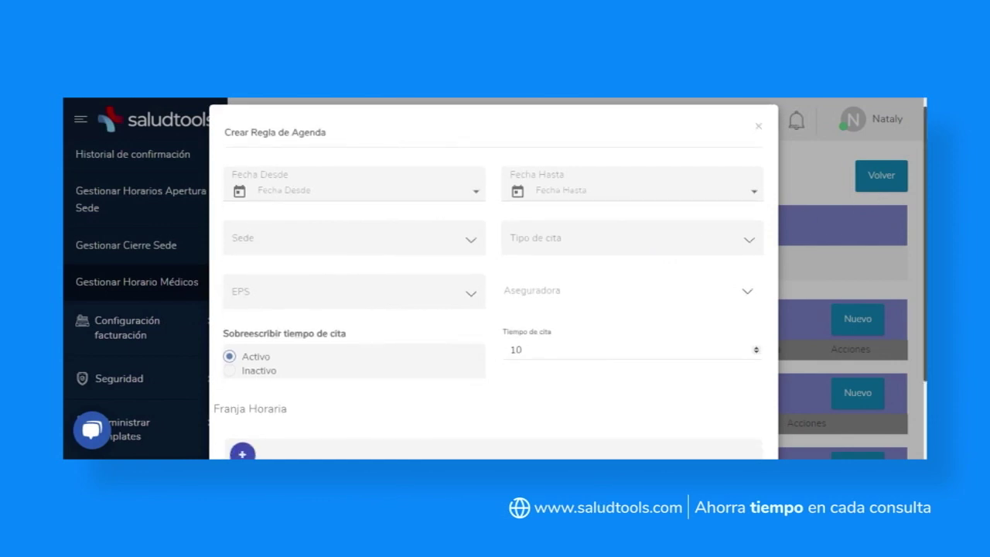
Set the appointment time override (Sobreescribir tiempo de cita) to Inactivo in the new agenda rule.
left_click(377, 255)
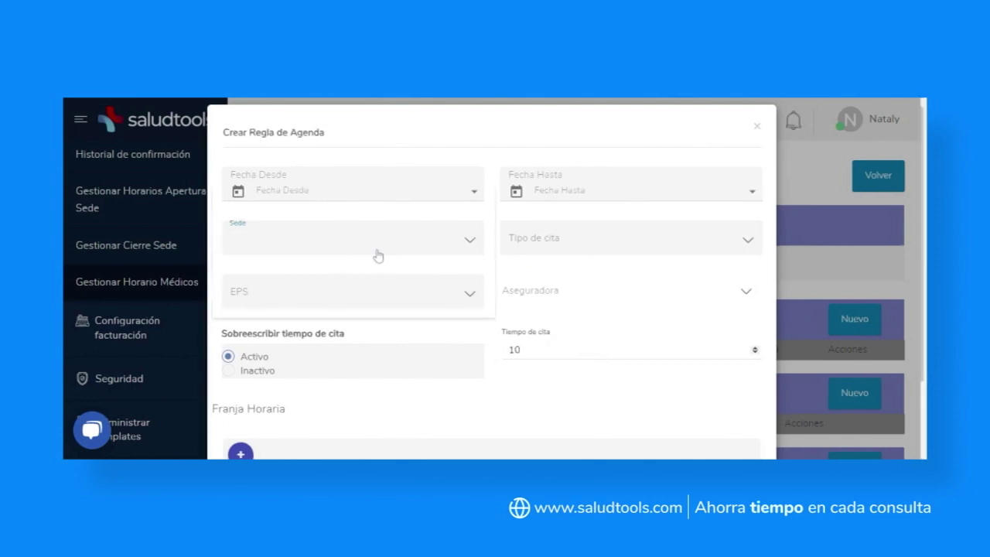
left_click(529, 236)
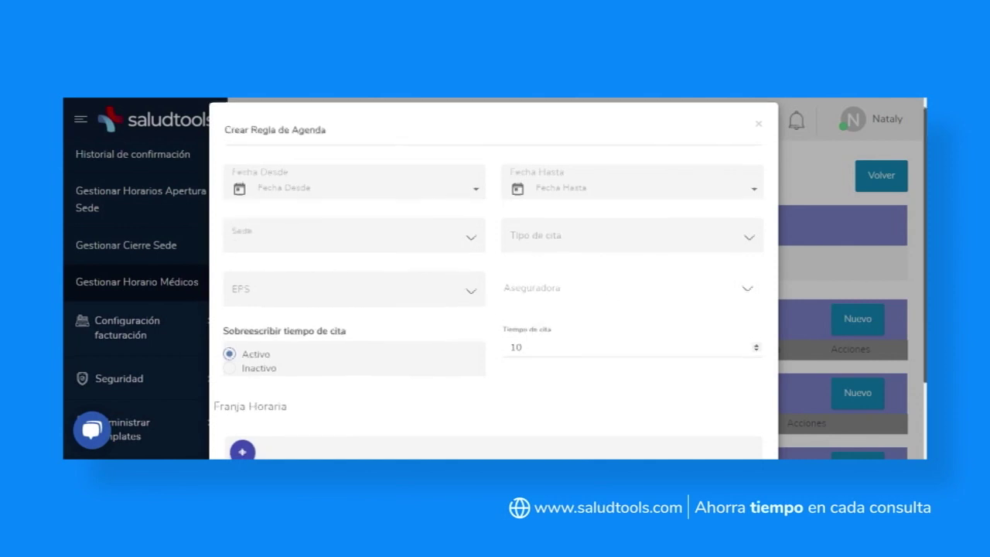
scroll(699, 287, "down", 2)
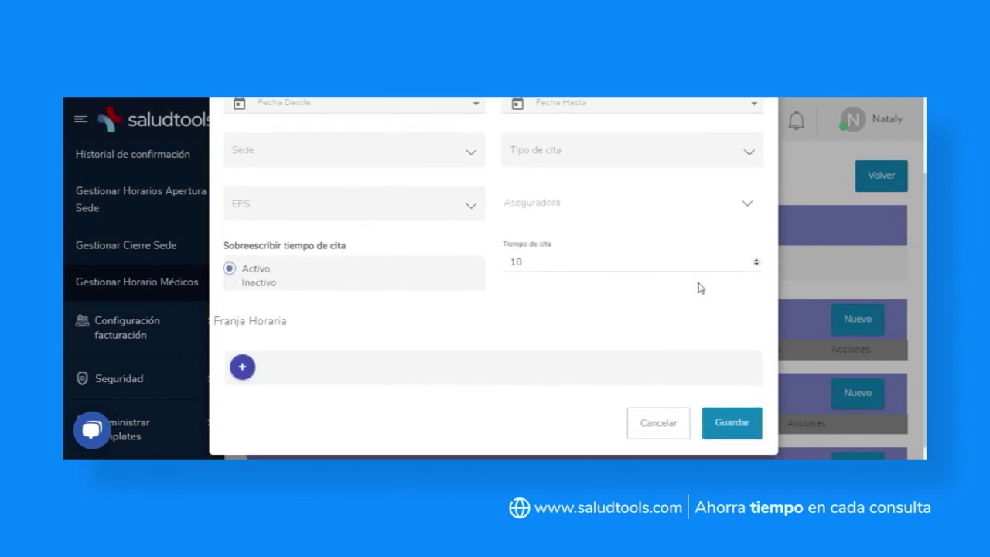
left_click(230, 283)
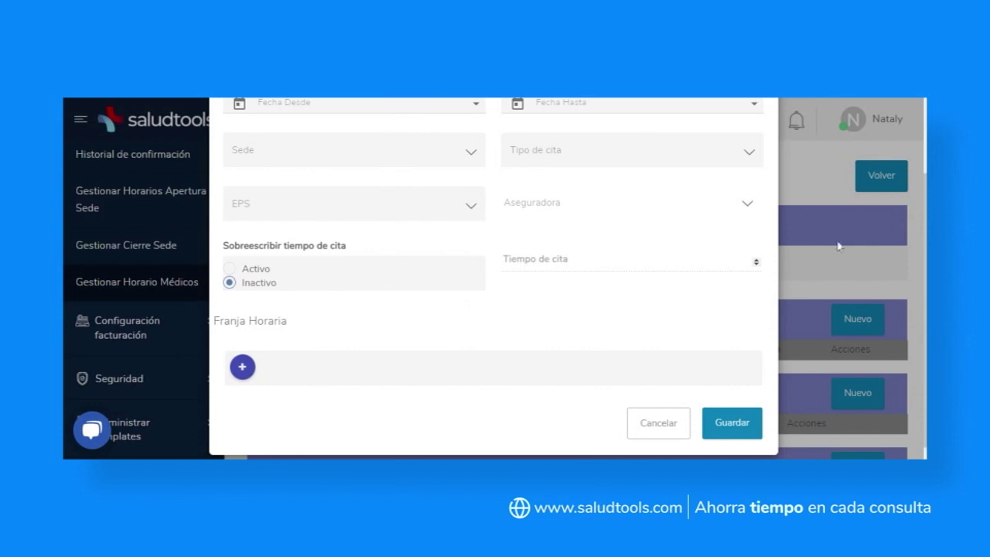
Add a time slot under Franja Horaria for Lunes with a start time of 01:00 p. m.
left_click(242, 353)
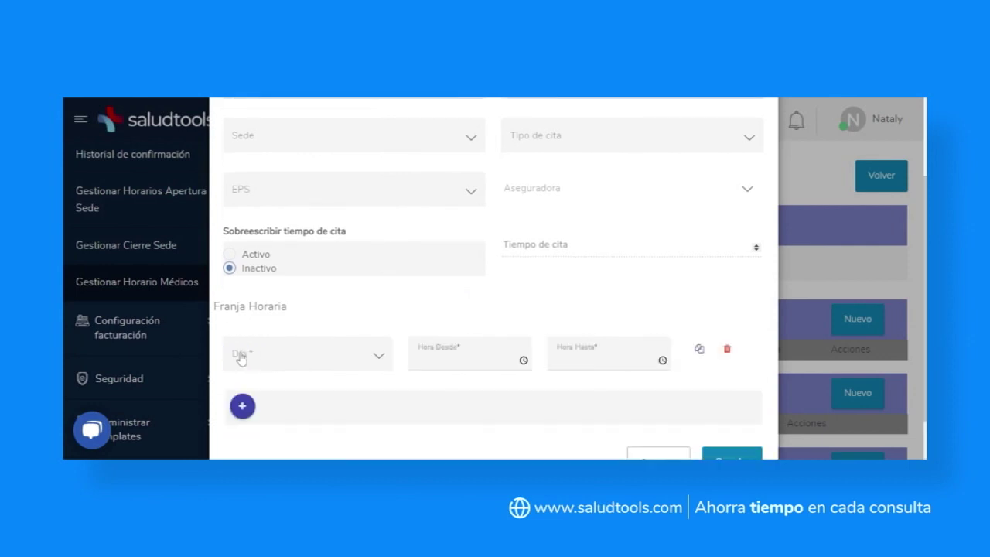
scroll(241, 358, "down", 1)
left_click(317, 304)
left_click(291, 306)
left_click(422, 307)
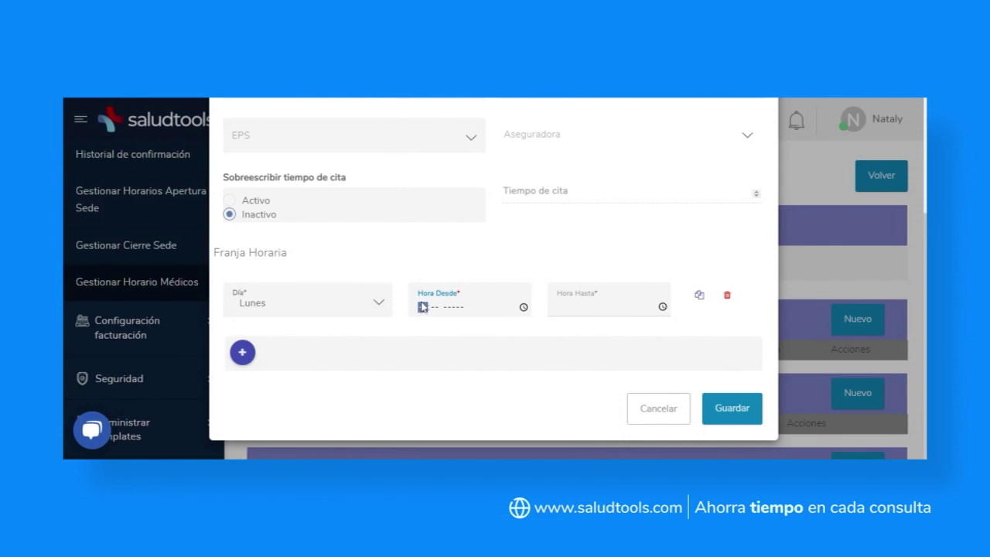
type("01:20")
left_click(441, 307)
type("00 p. m.")
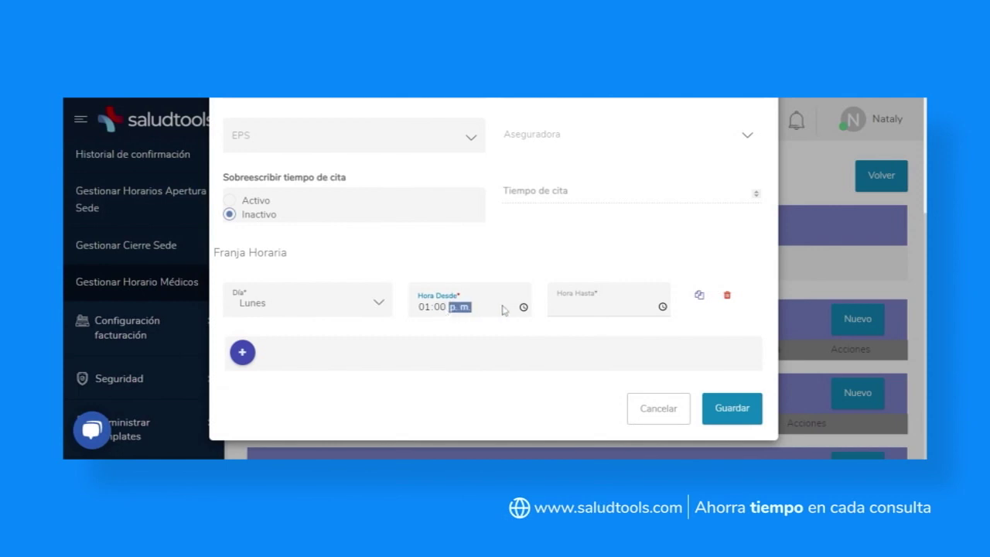
type("p")
Set the end time of the Lunes slot to 05:00 p. m.
left_click(572, 307)
left_click(562, 307)
type("05:")
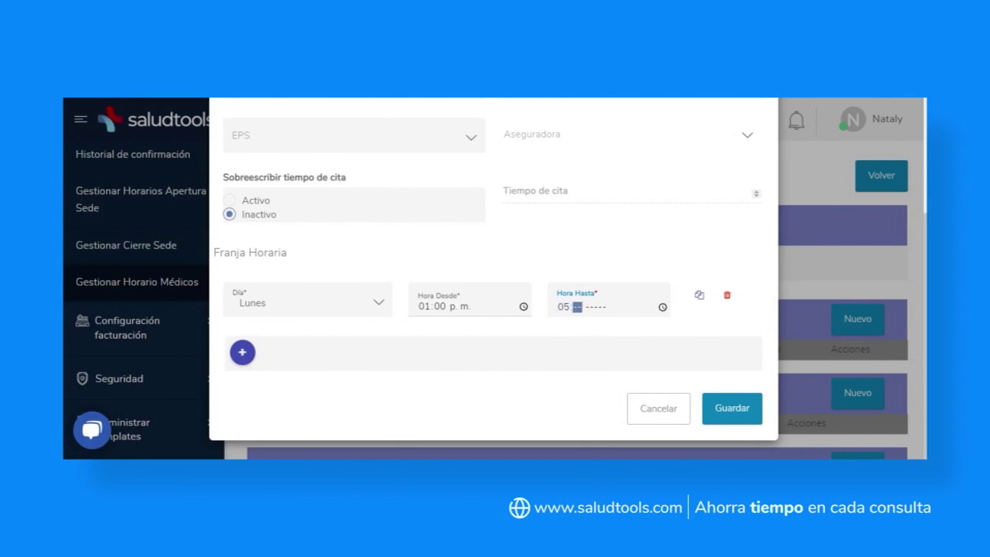
type("00 p. m.")
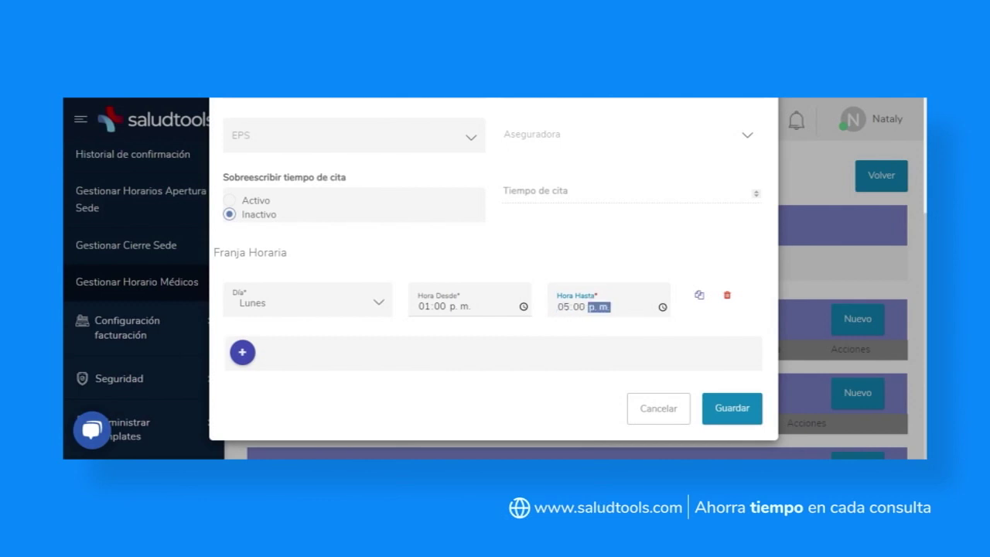
Duplicate the Lunes time slot successively to cover Martes and Miércoles.
left_click(699, 295)
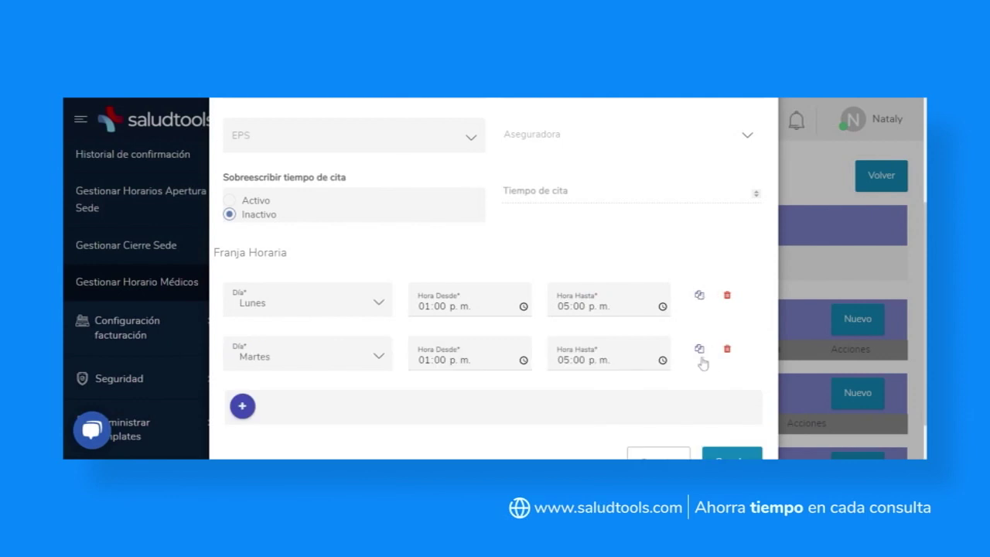
left_click(700, 354)
scroll(703, 362, "down", 3)
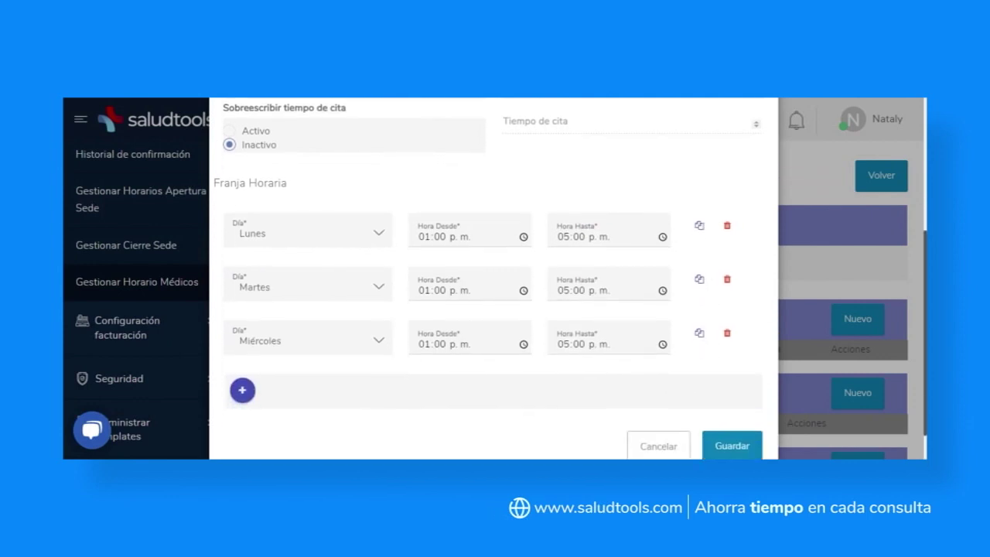
Save the agenda opening rule and return to the list of user agendas.
left_click(733, 422)
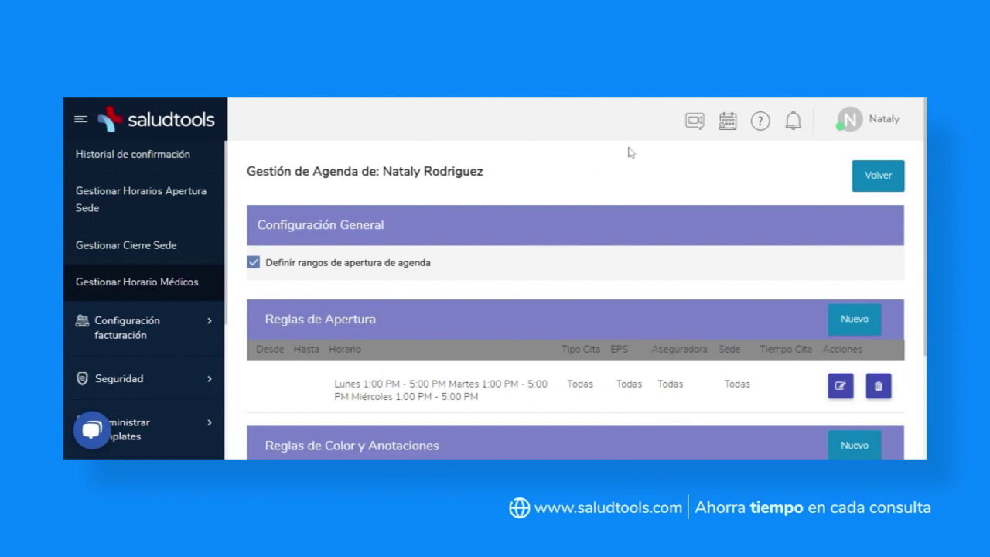
left_click(865, 177)
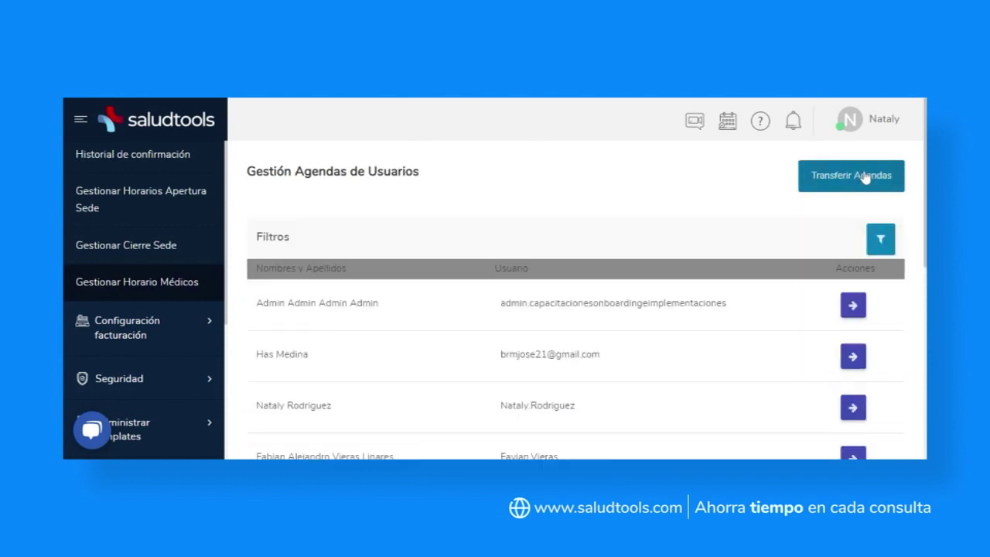
scroll(576, 310, "down", 1)
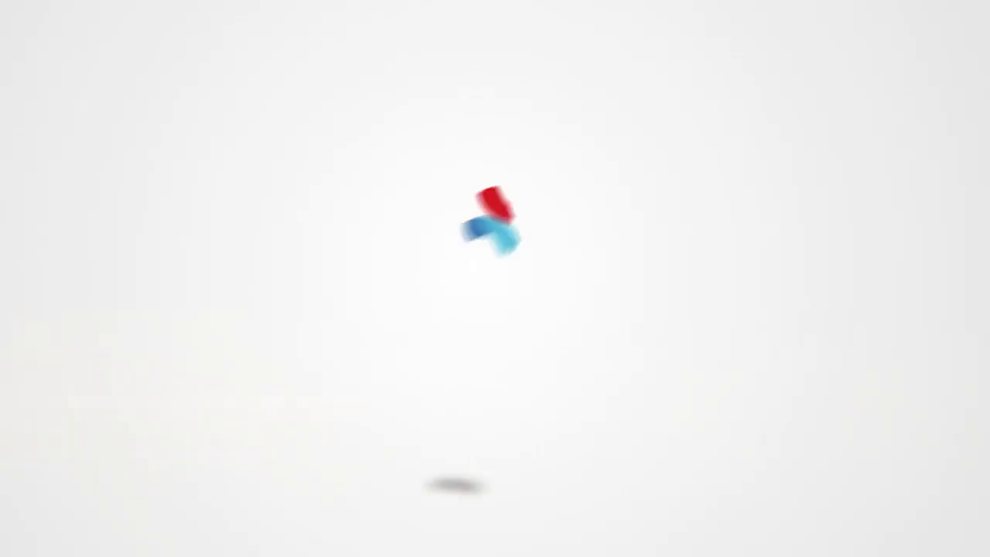